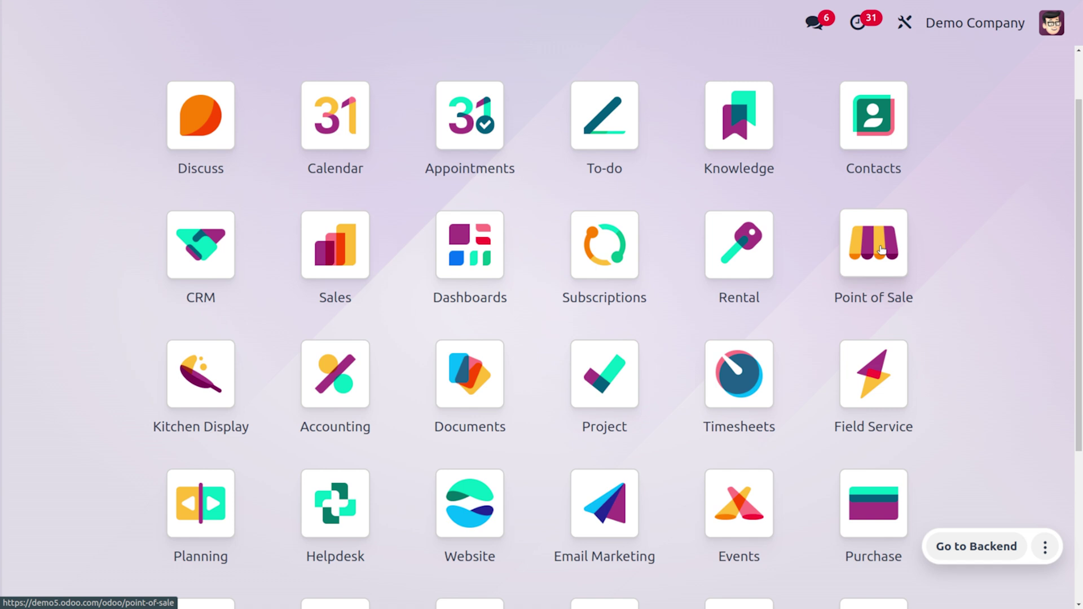
Type 'p' on the home menu to list apps such as Point of Sale, Project and Planning
type("p")
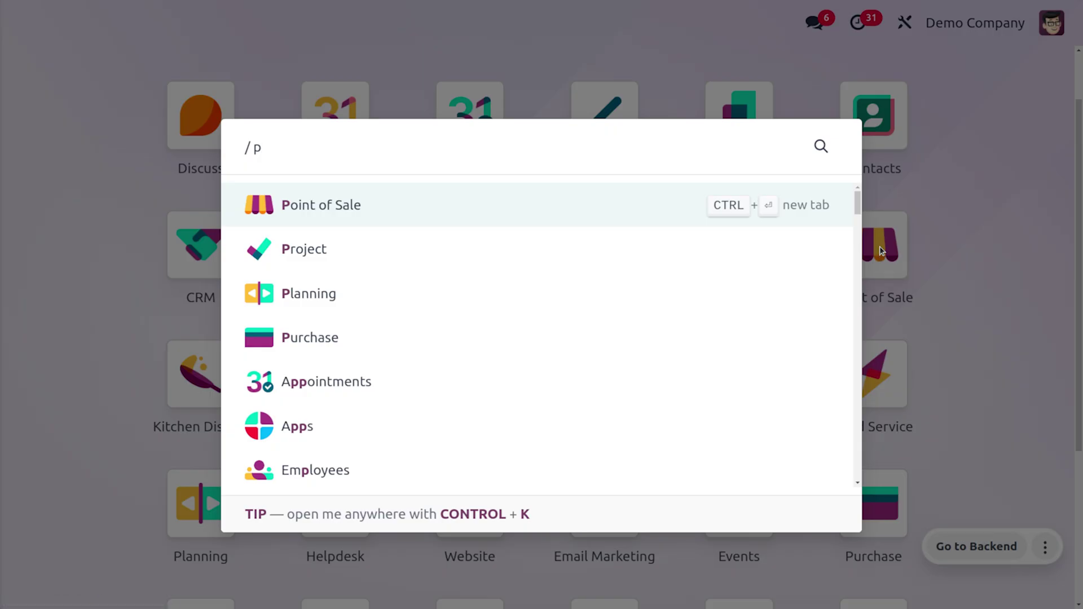
Open the Project app, list All Tasks from every project, and show them as a Gantt timeline
key("Down")
key("Return")
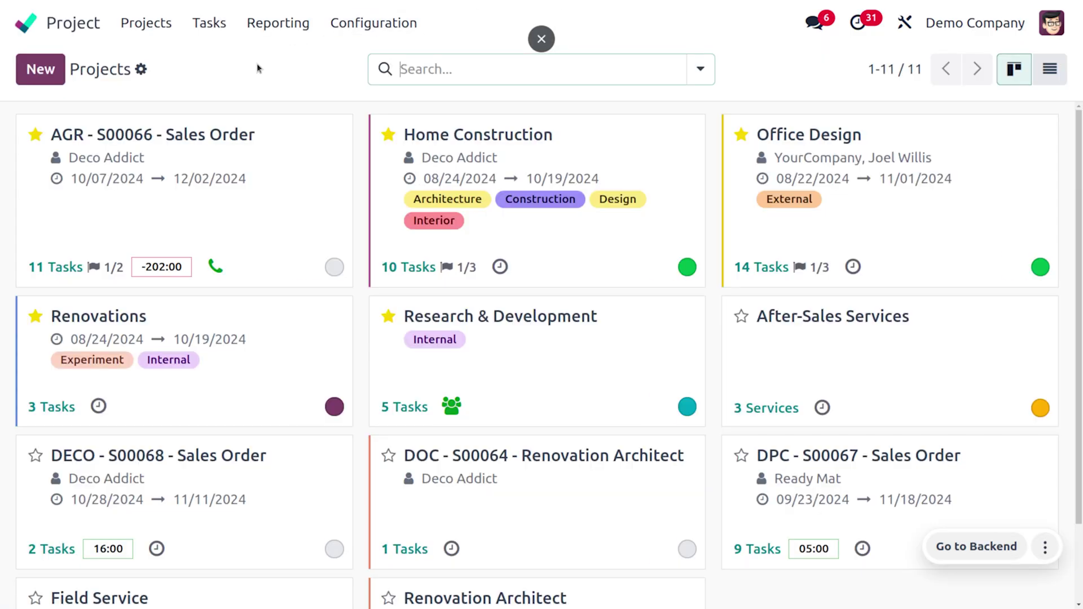
left_click(212, 27)
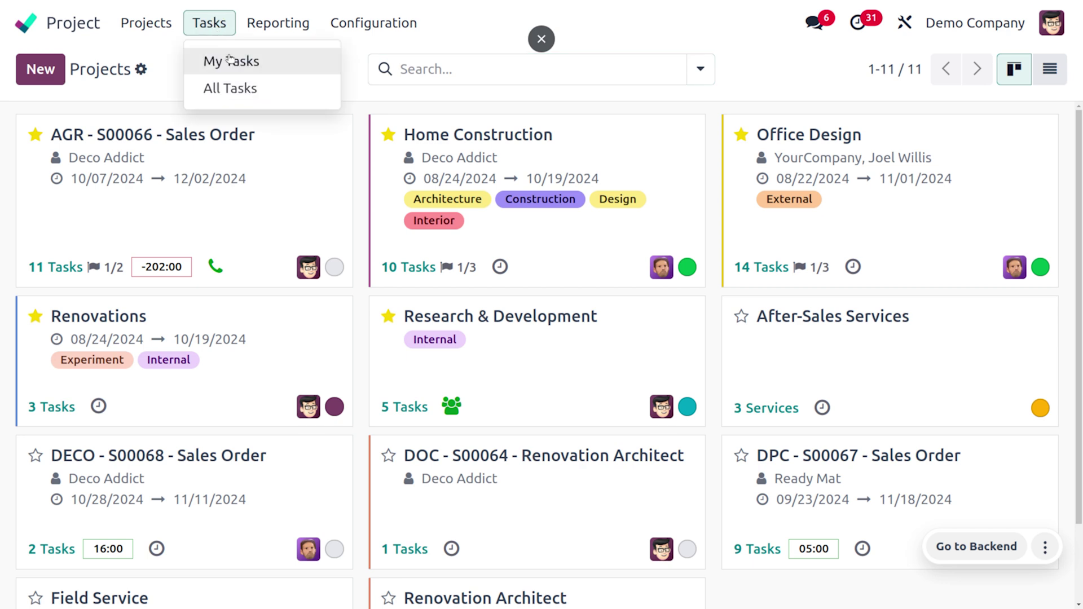
left_click(233, 88)
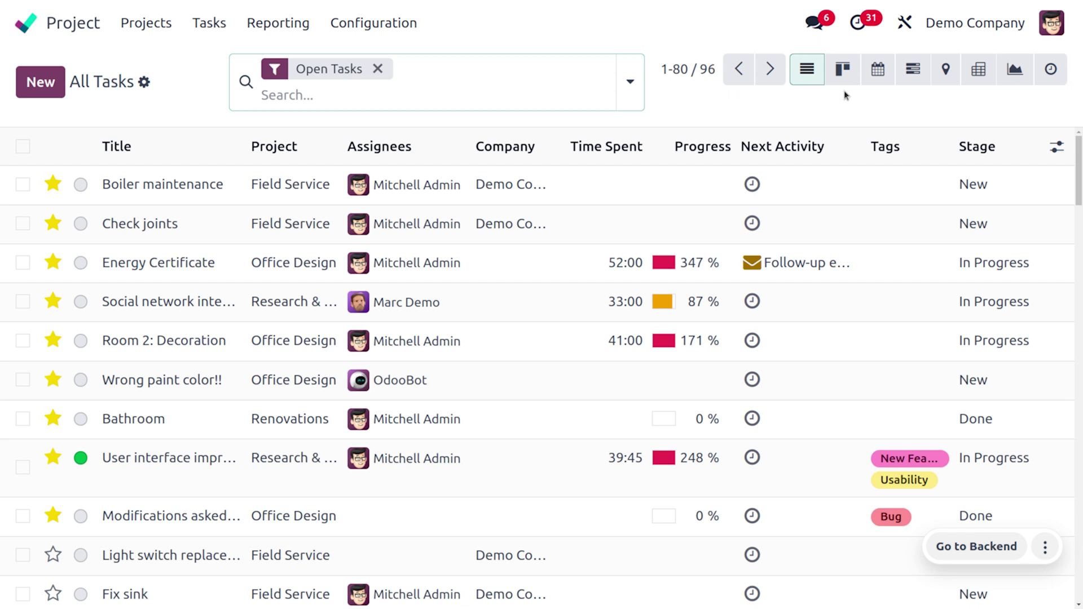
left_click(911, 83)
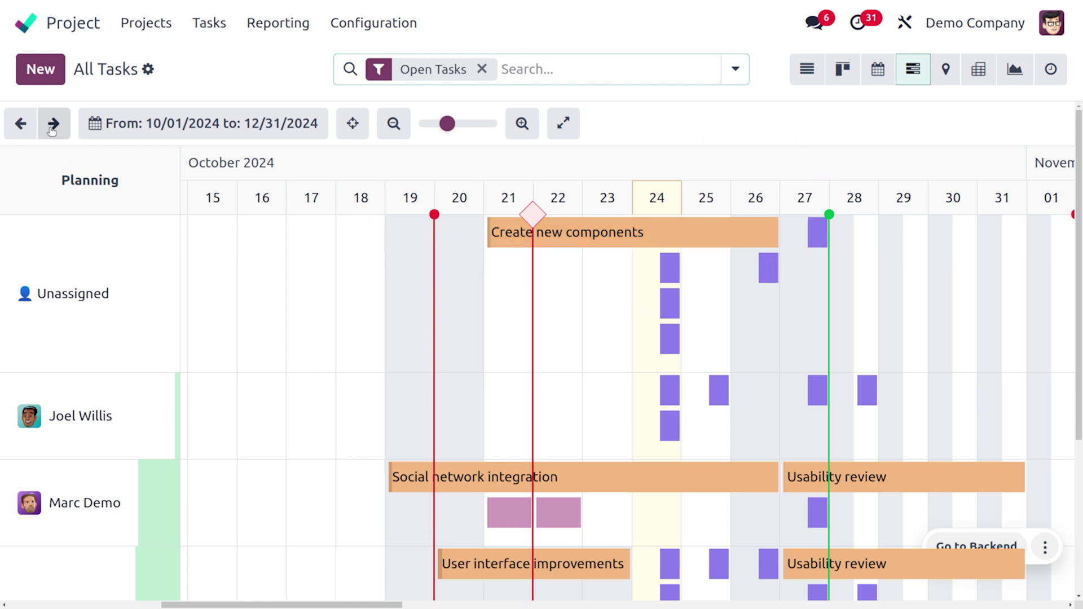
Open the date range choices on the 10/01/2024–12/31/2024 task Gantt
left_click(138, 124)
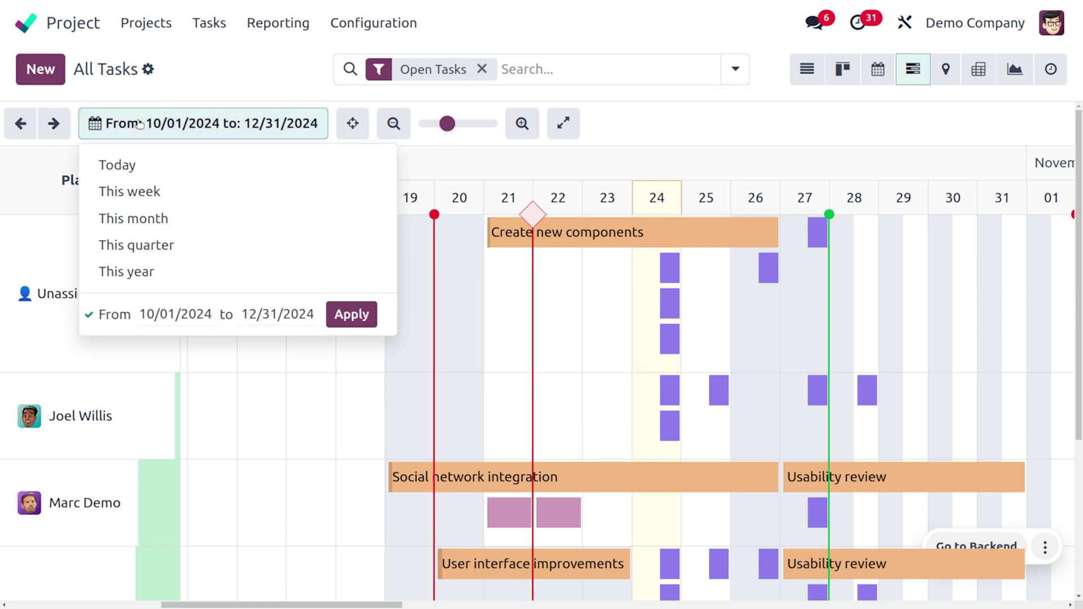
Set the Gantt range to Today, then This year, and advance it to 2025
left_click(172, 165)
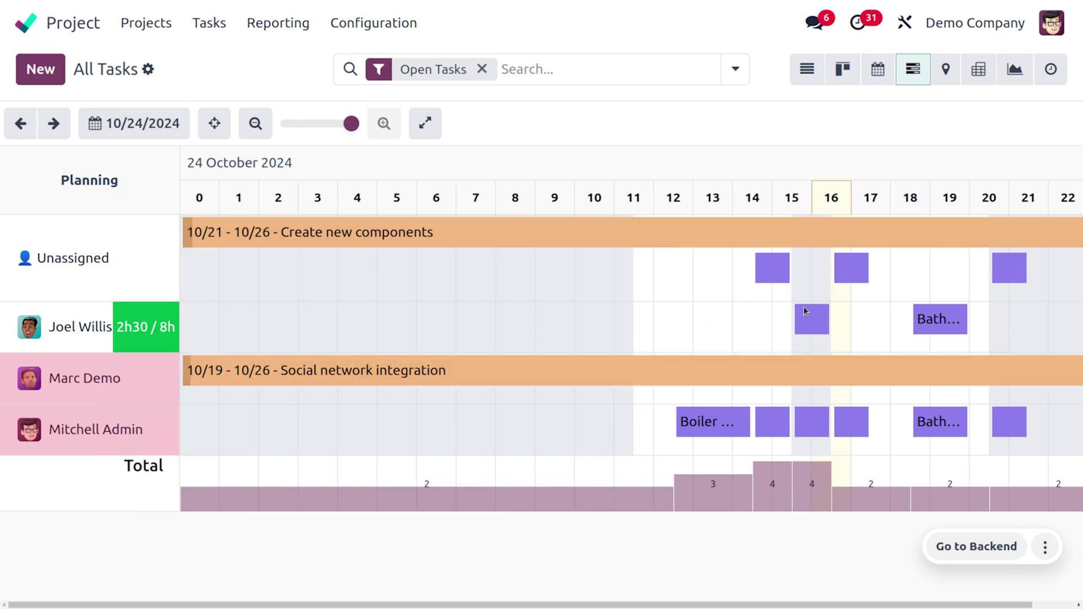
left_click_drag(743, 607, 787, 607)
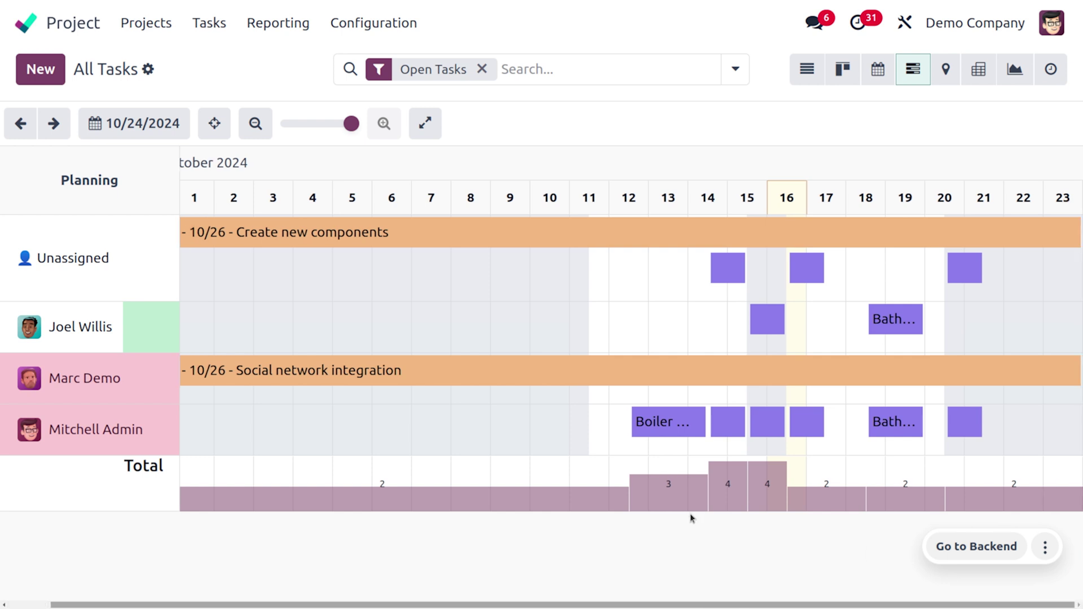
left_click(134, 119)
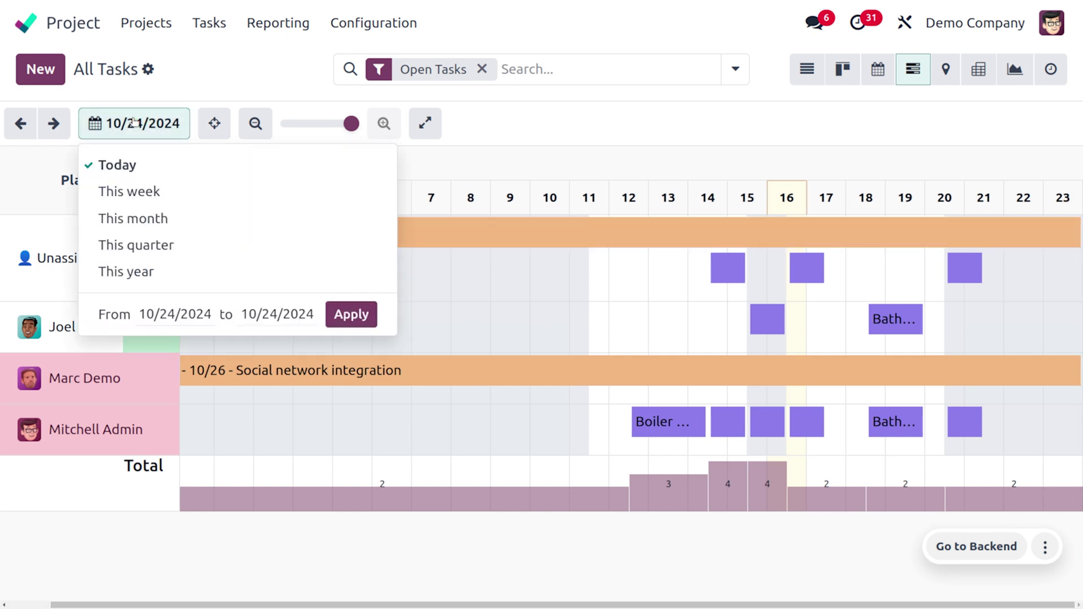
left_click(151, 284)
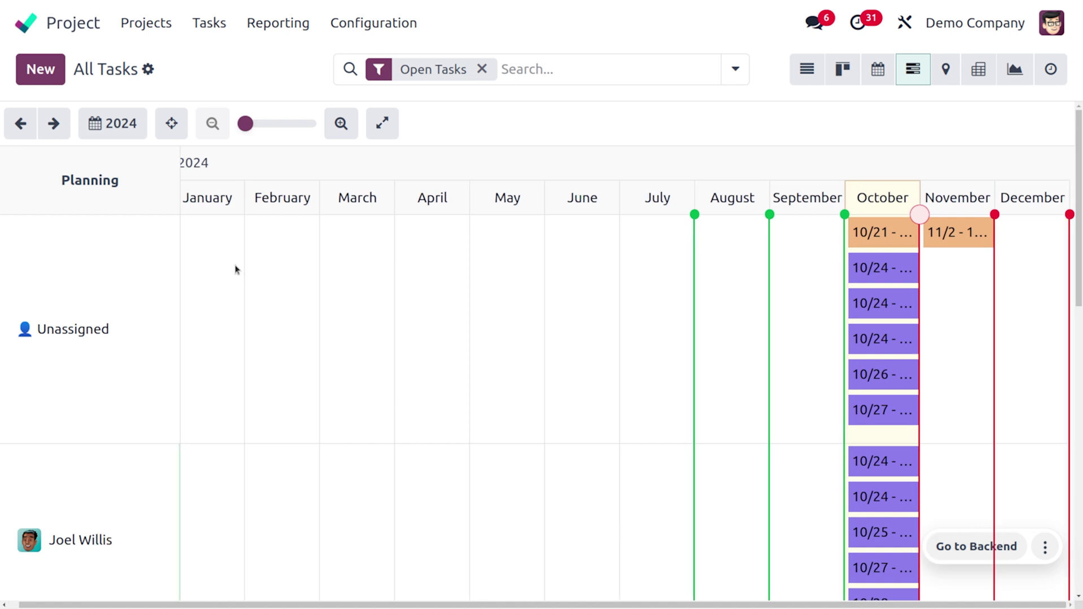
left_click(57, 129)
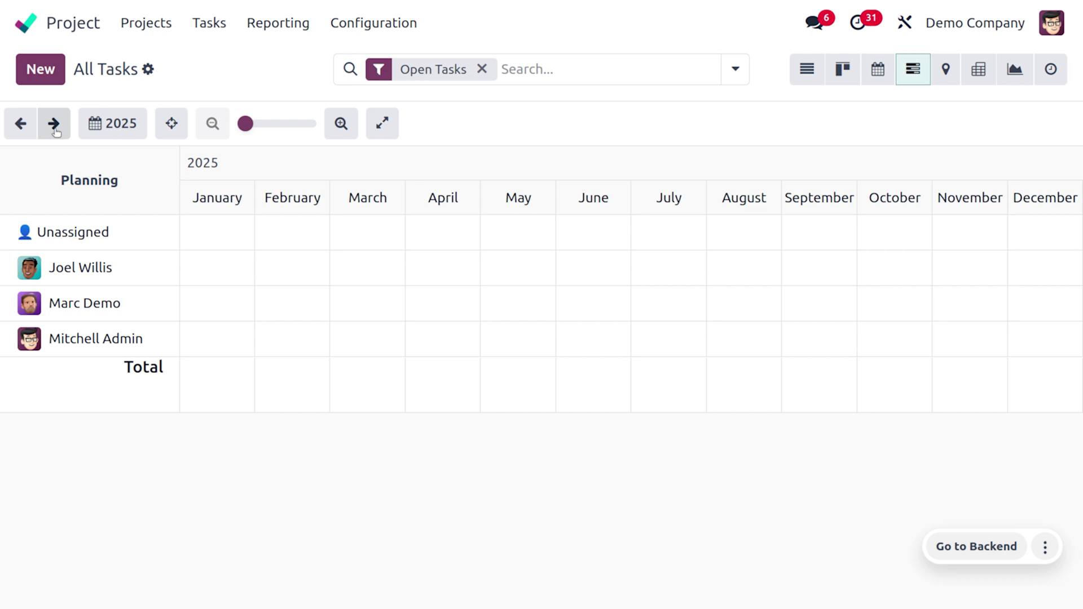
Switch the Gantt to This week and step to week 41 of 2024 (10/06–10/12)
left_click(113, 124)
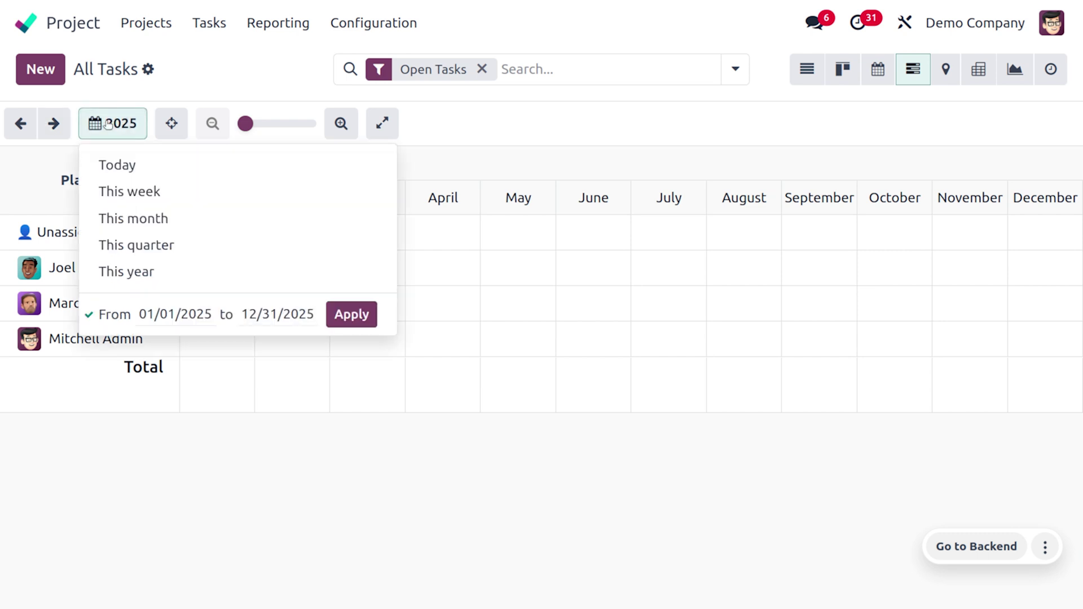
left_click(142, 193)
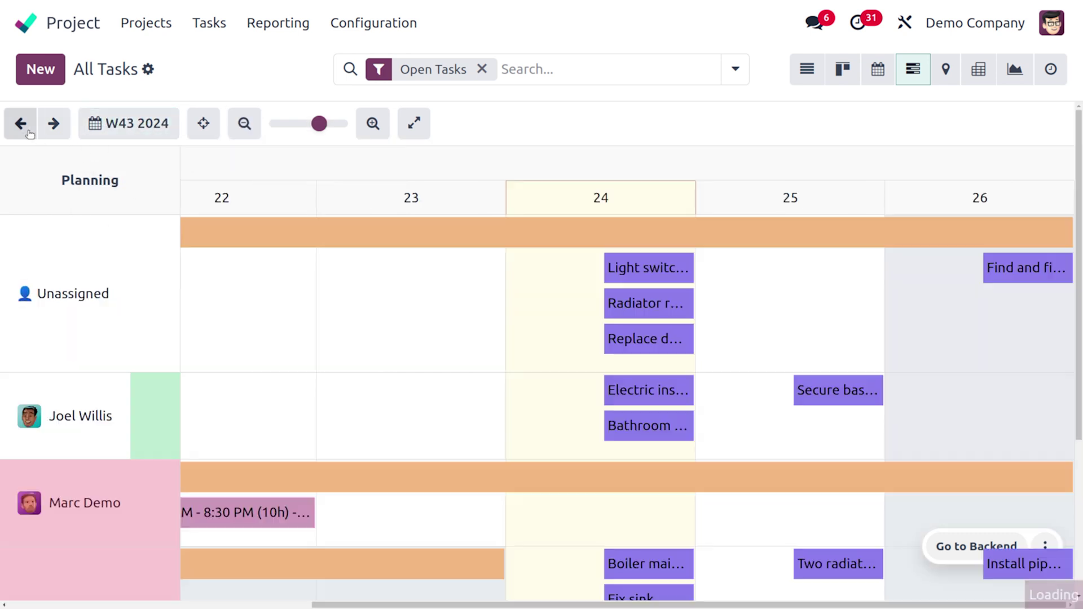
left_click(22, 124)
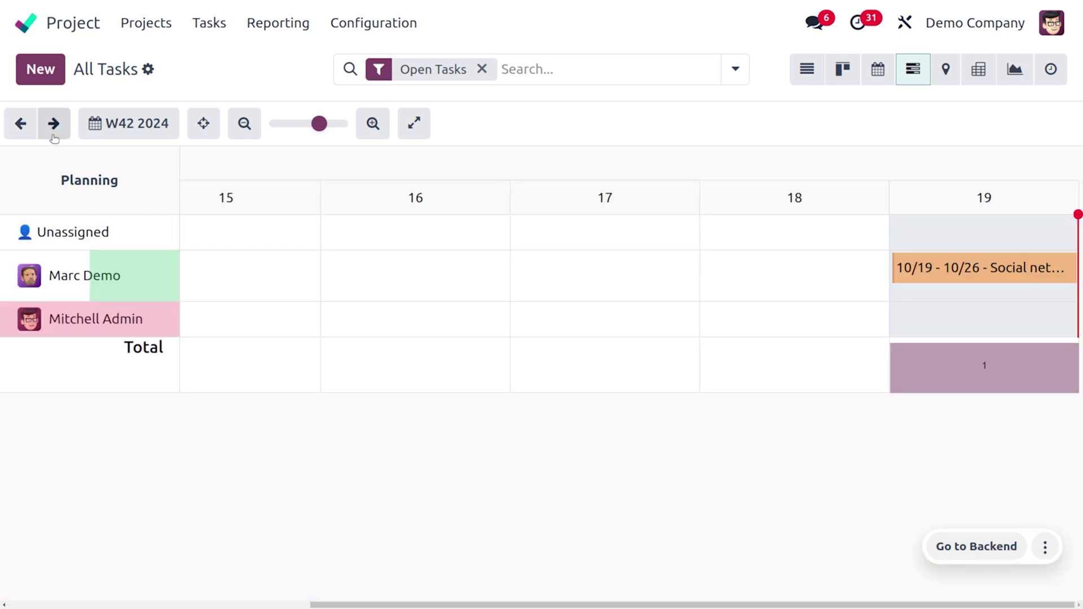
left_click(22, 125)
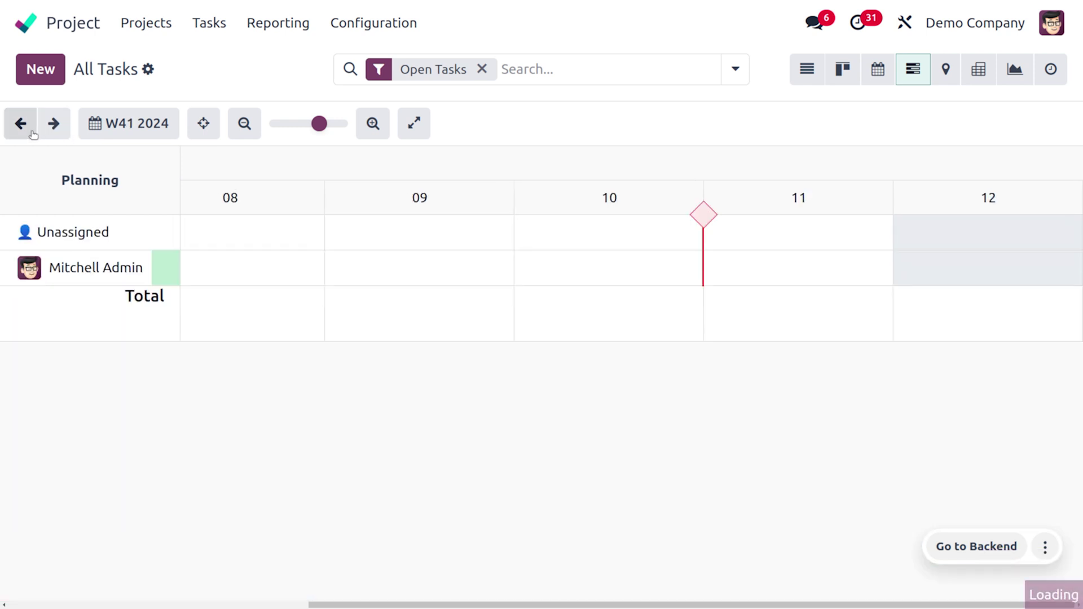
left_click(33, 133)
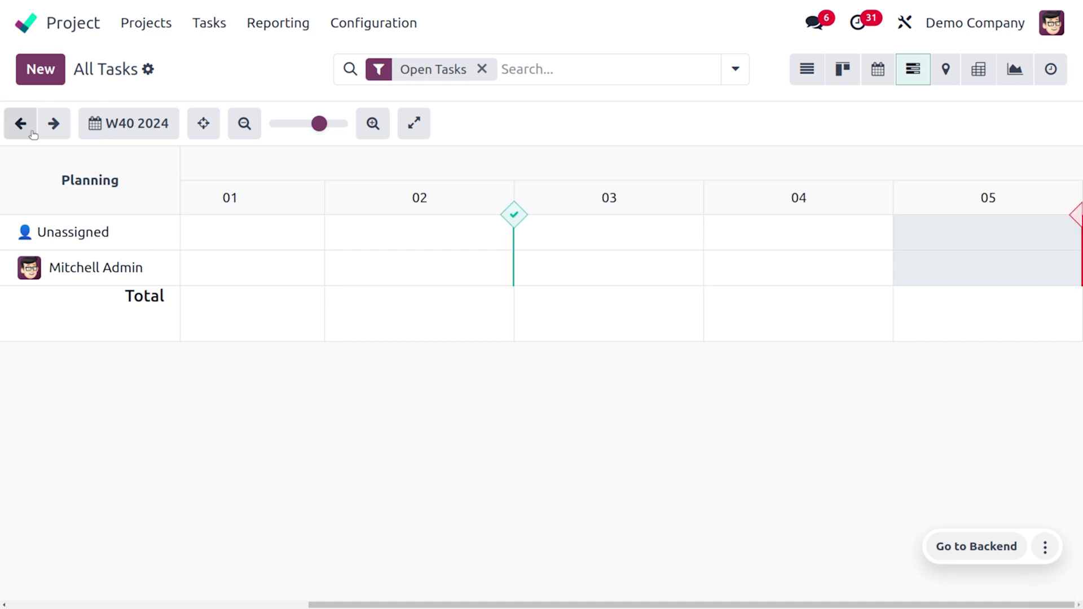
left_click(53, 127)
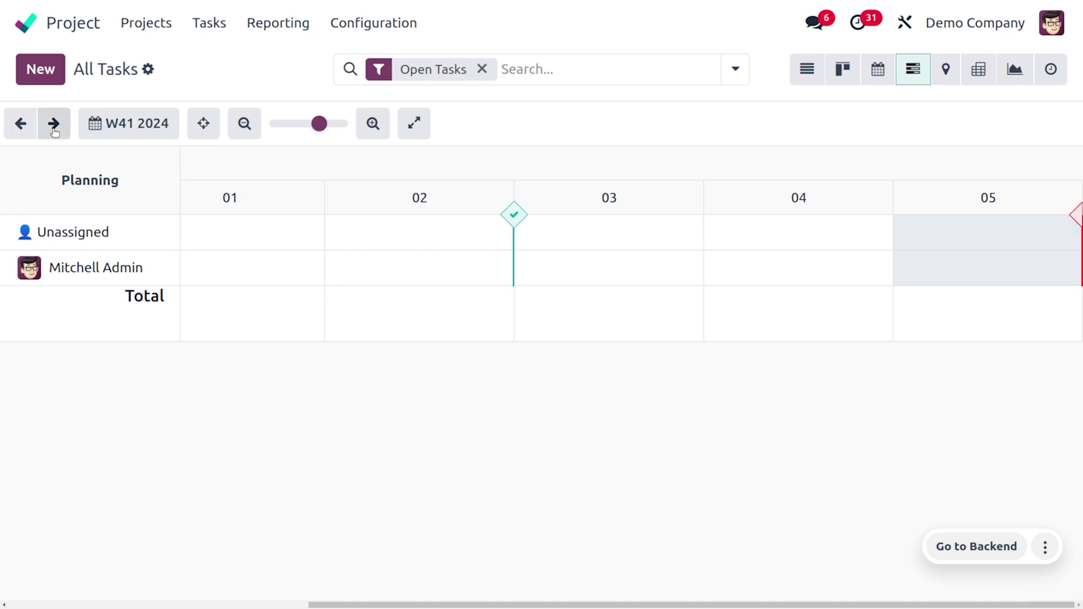
left_click(120, 129)
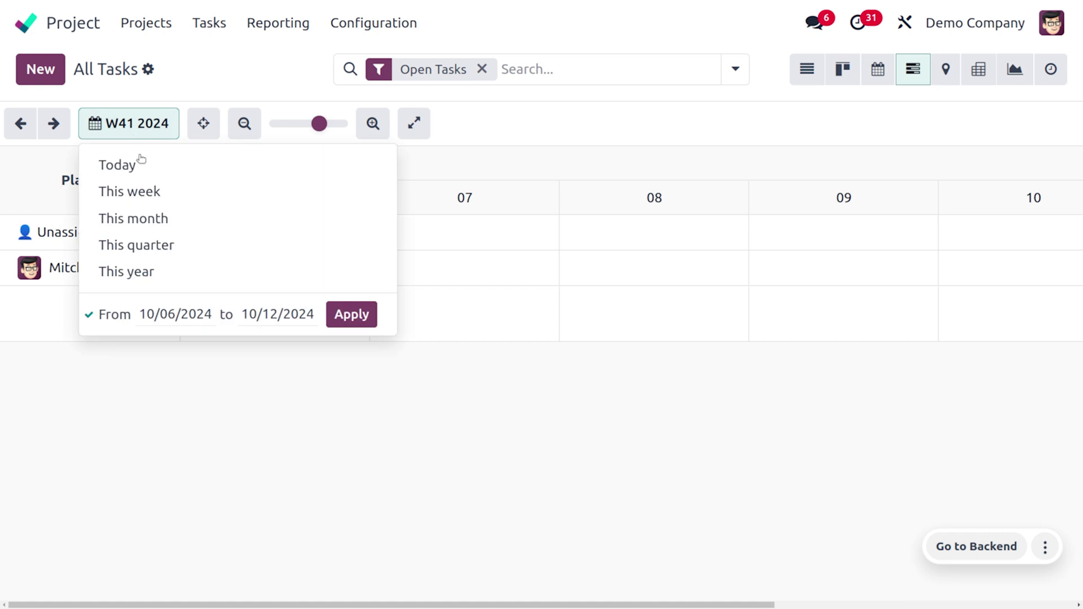
Apply a custom Gantt range from 10/19/2024 to 10/24/2024, correcting the end date from 10/31
left_click(187, 321)
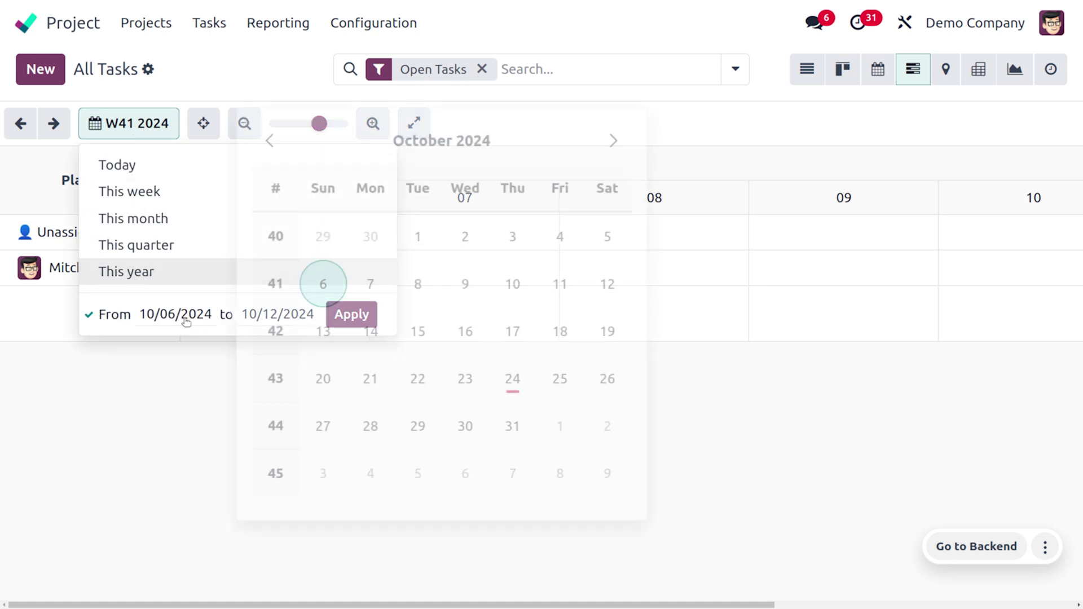
left_click(588, 336)
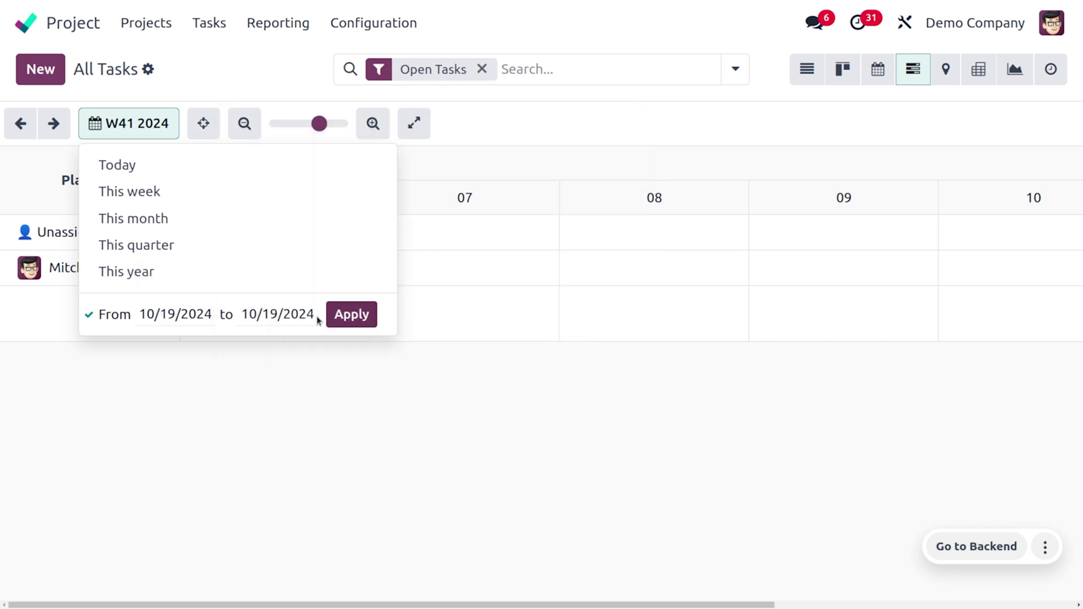
left_click(248, 319)
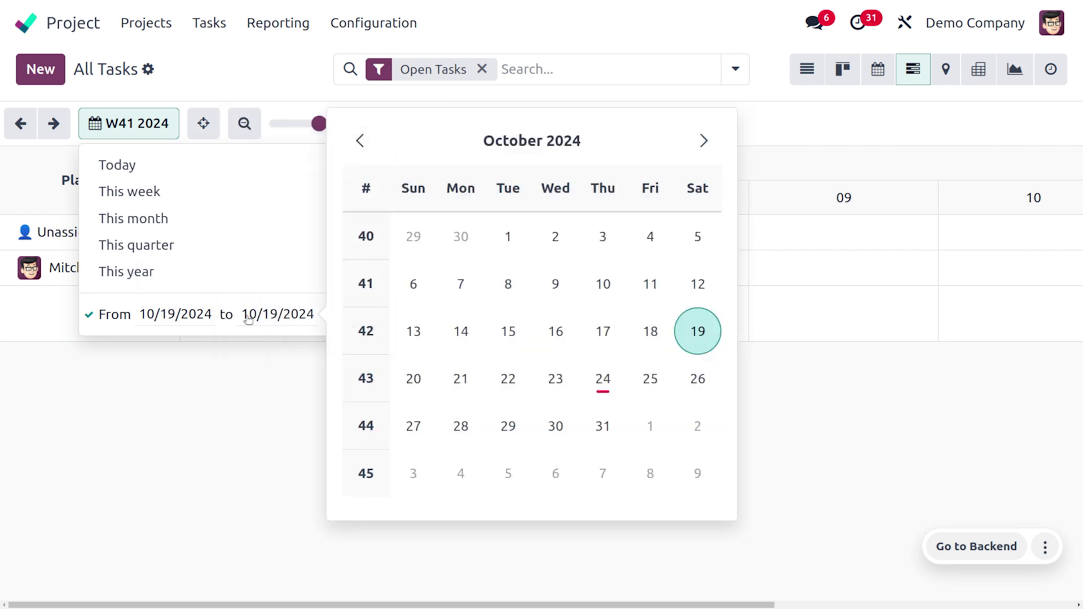
left_click(604, 435)
left_click(277, 315)
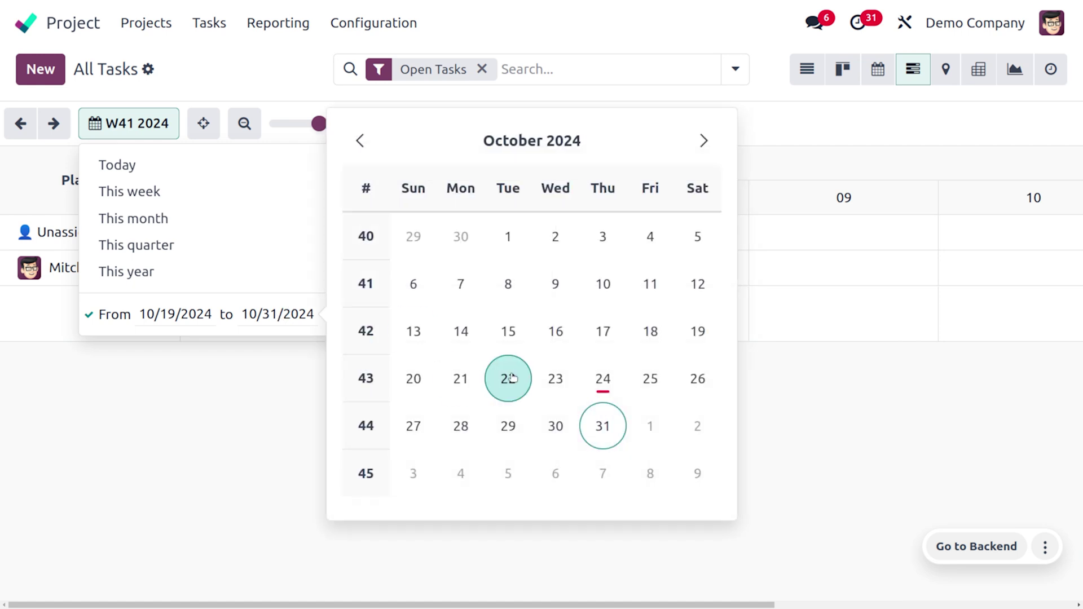
left_click(602, 394)
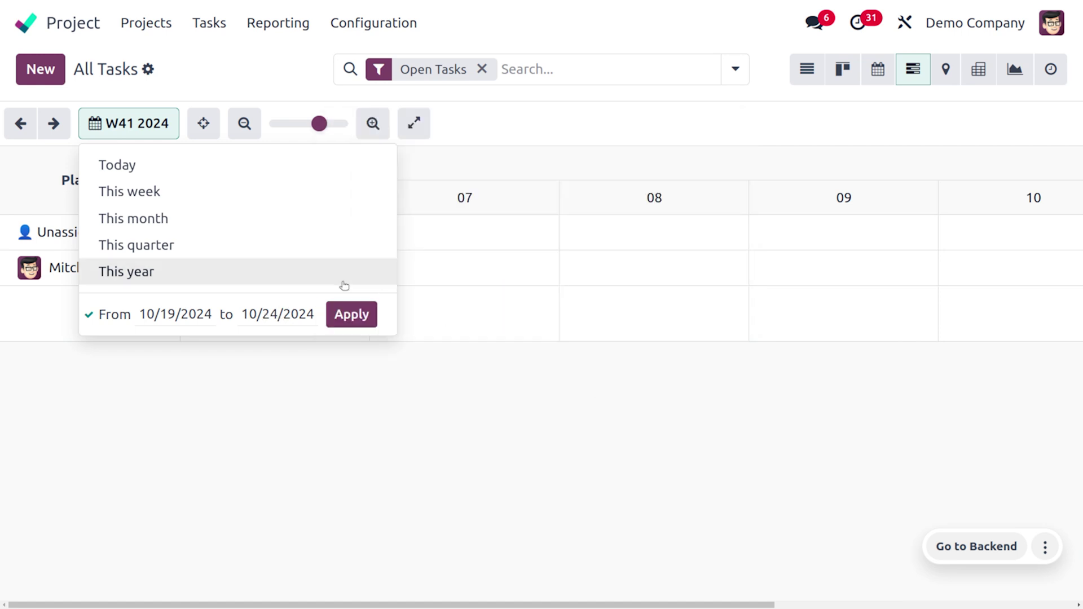
left_click(363, 317)
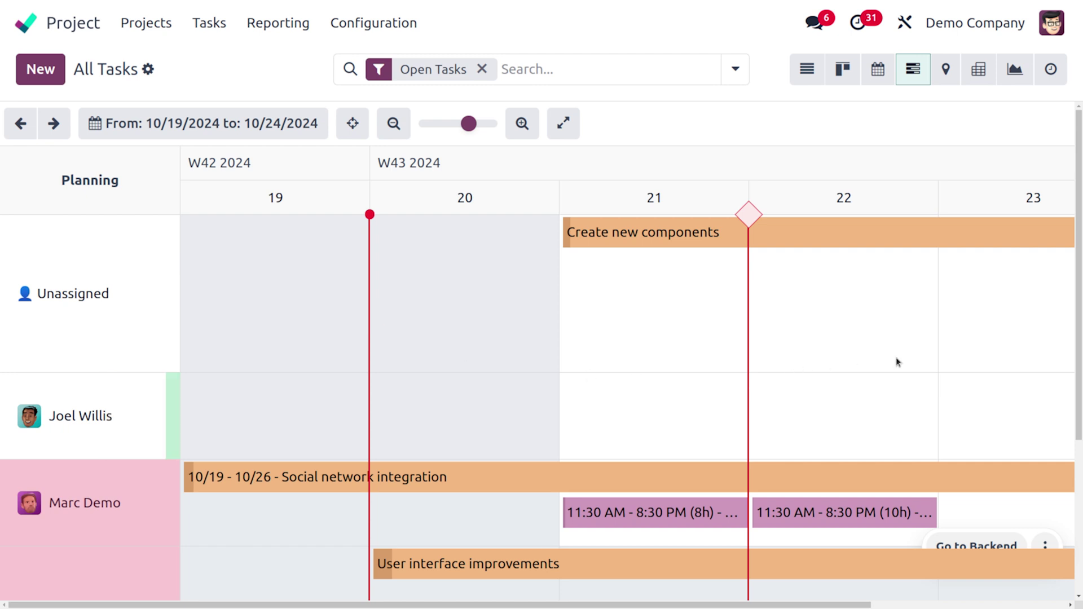
scroll(898, 362, "right", 5)
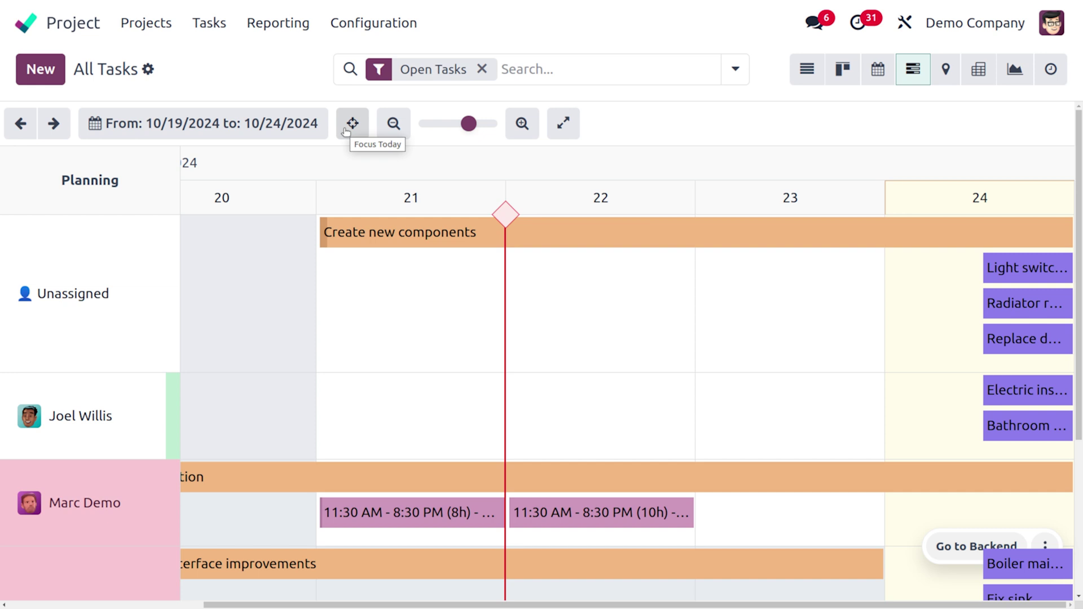
Focus on today, zoom out to a month view, then zoom back to daily October 19–24 columns
left_click(346, 131)
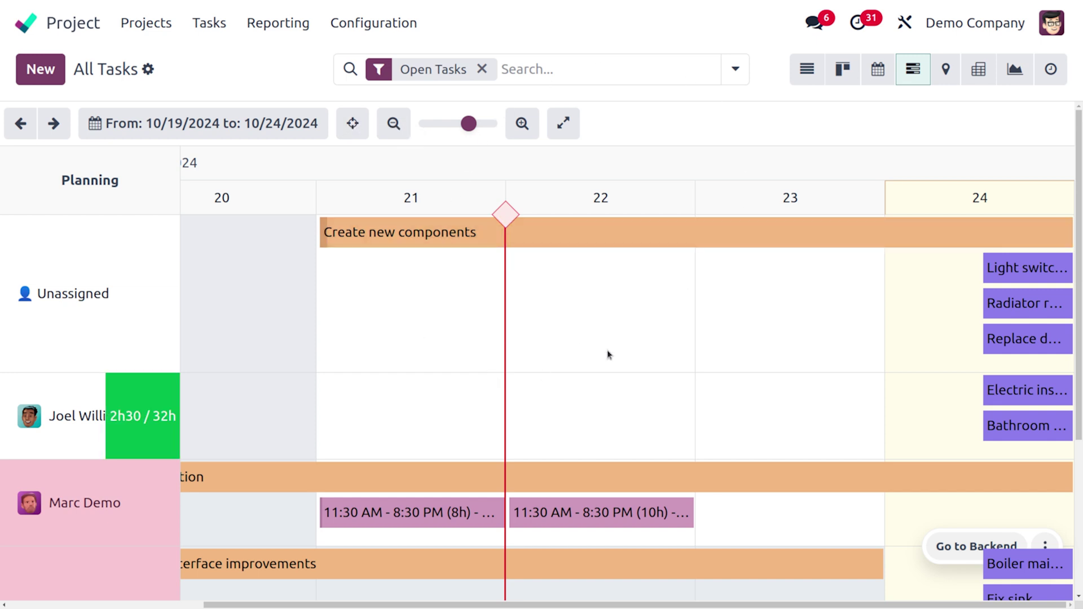
left_click(393, 126)
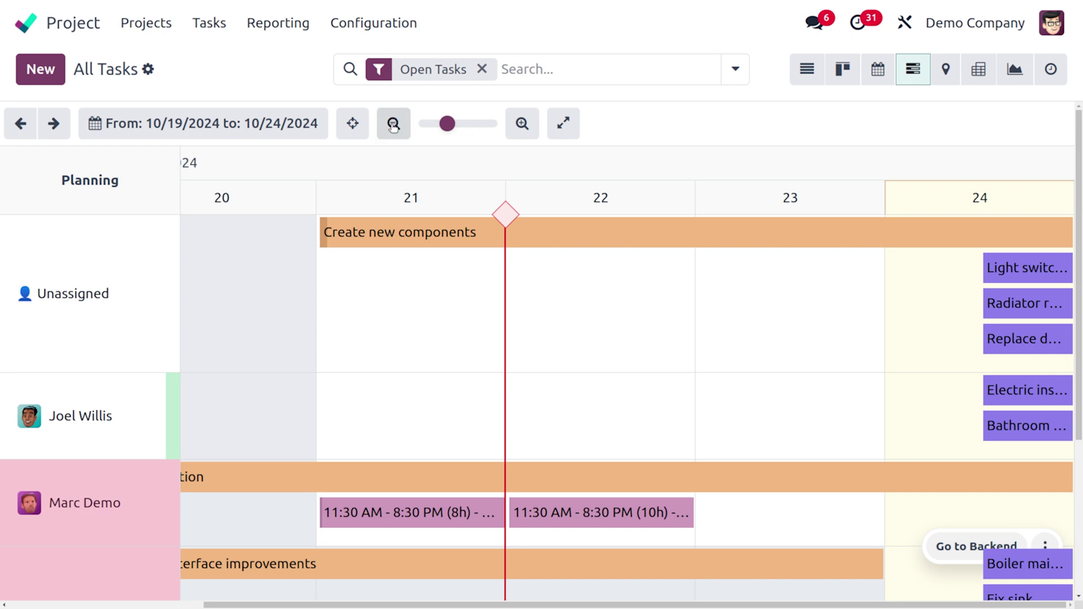
left_click(393, 125)
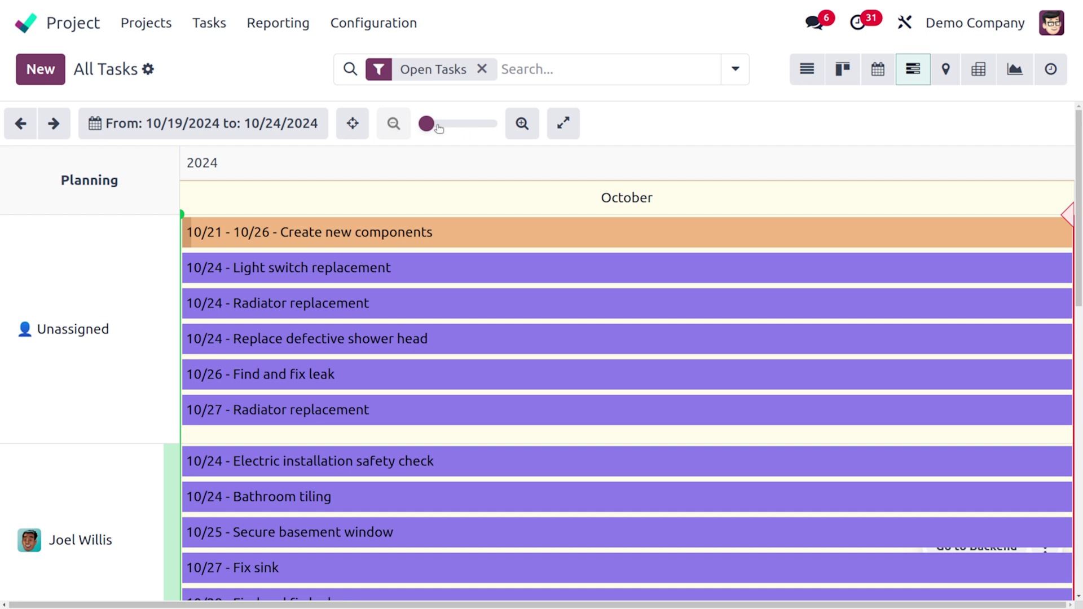
left_click_drag(439, 128, 461, 129)
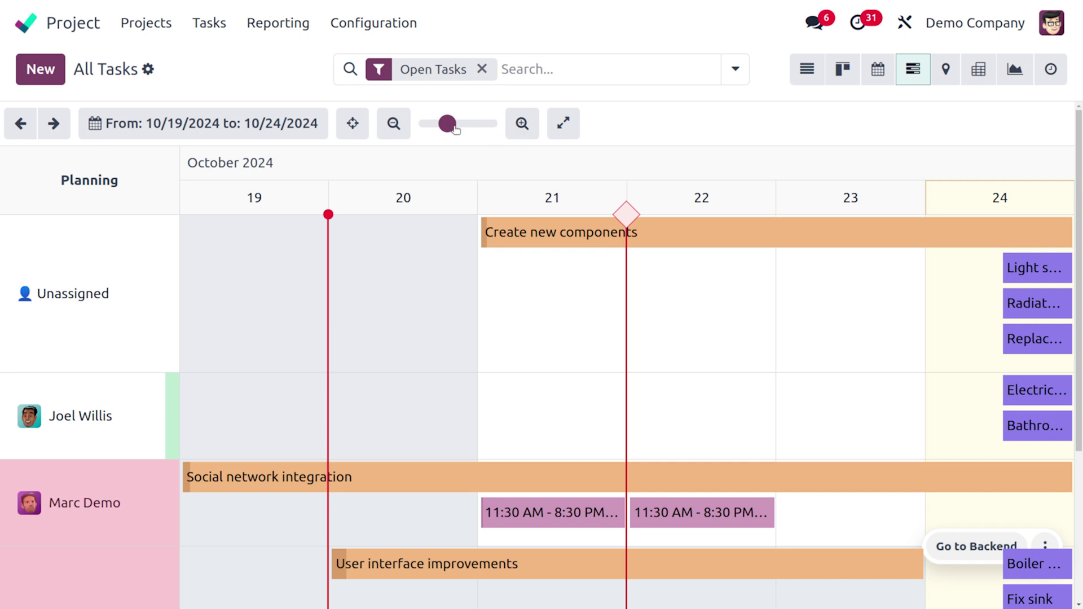
left_click(525, 122)
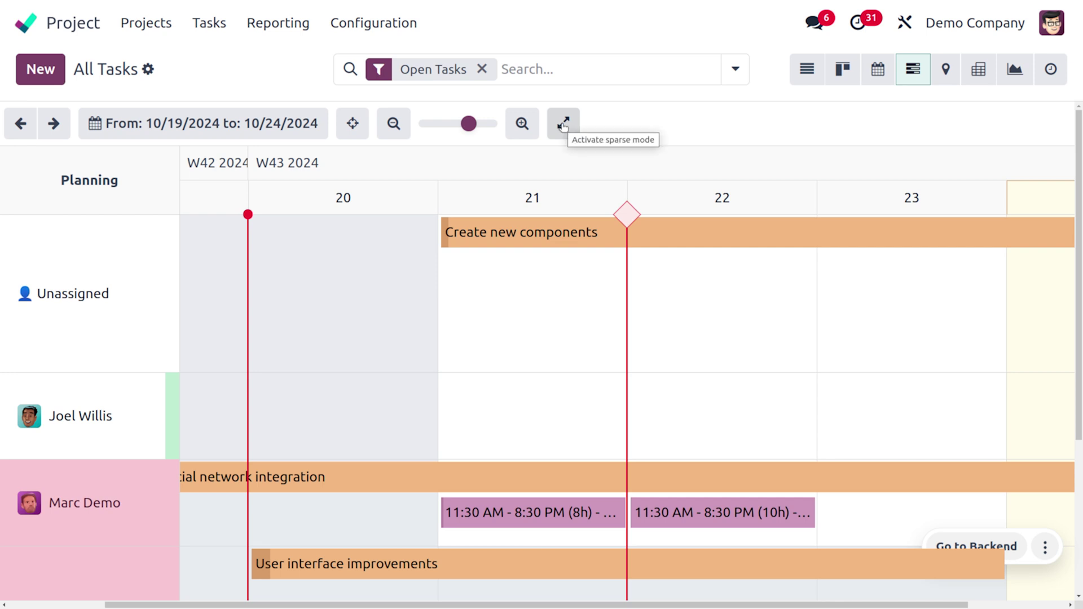
Activate sparse mode and toggle collapse/expand rows, ending with every assignee group expanded
left_click(564, 124)
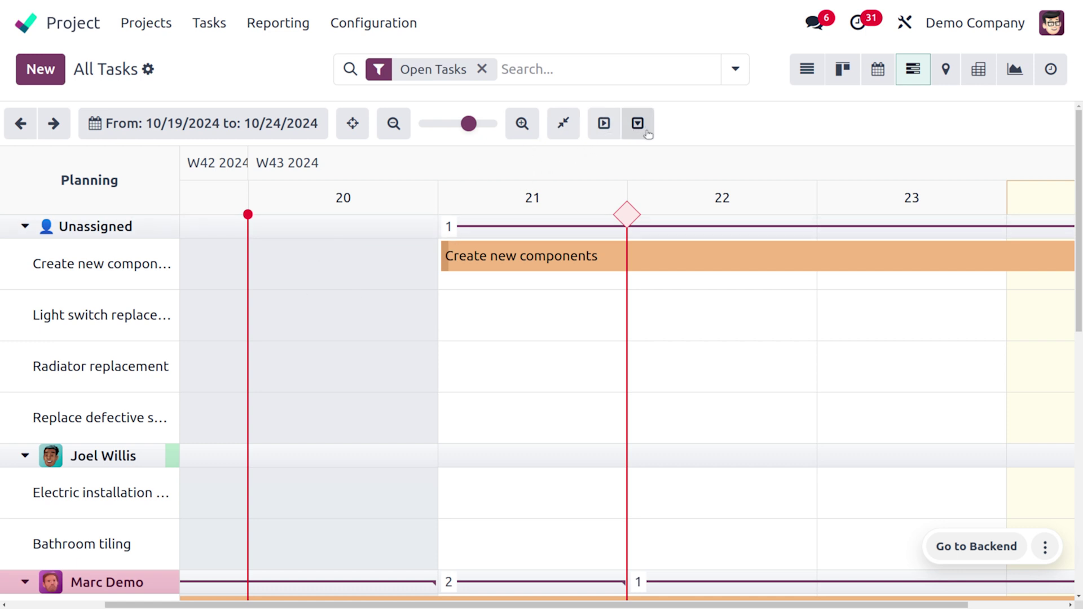
left_click(604, 125)
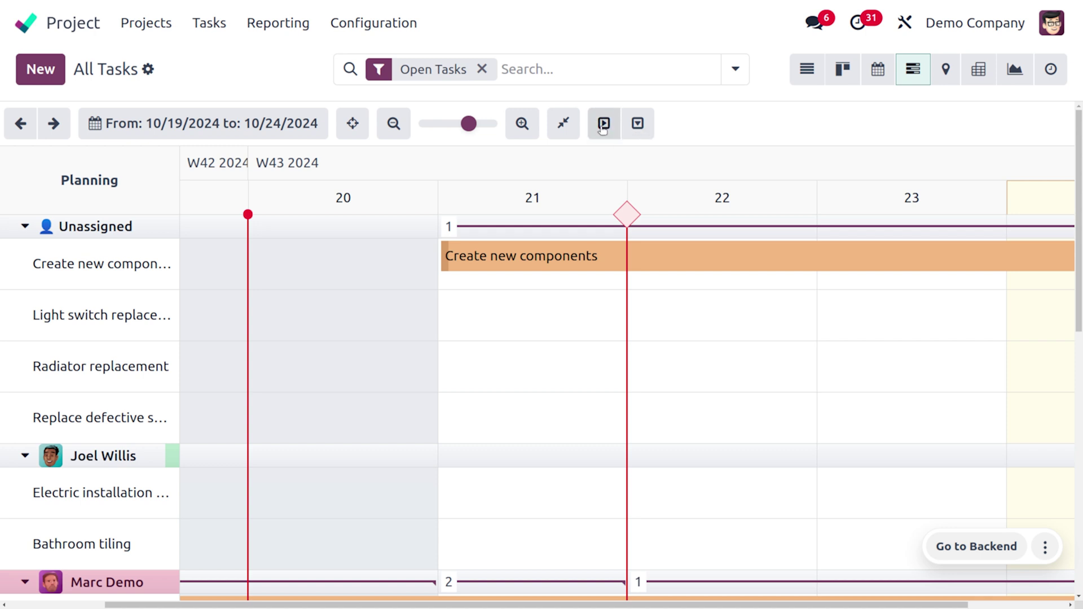
left_click(636, 125)
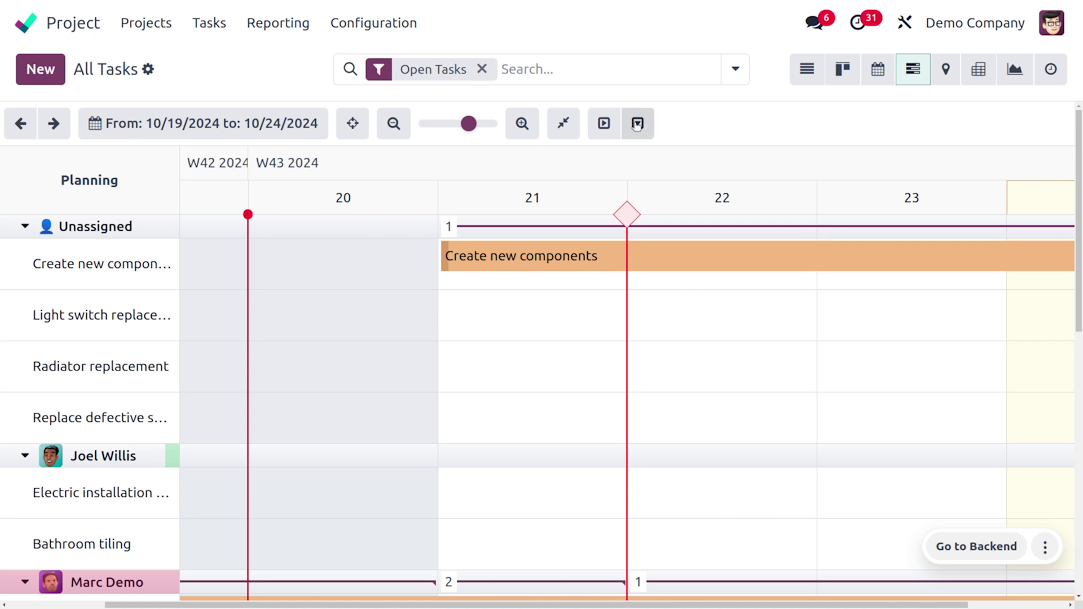
left_click(637, 124)
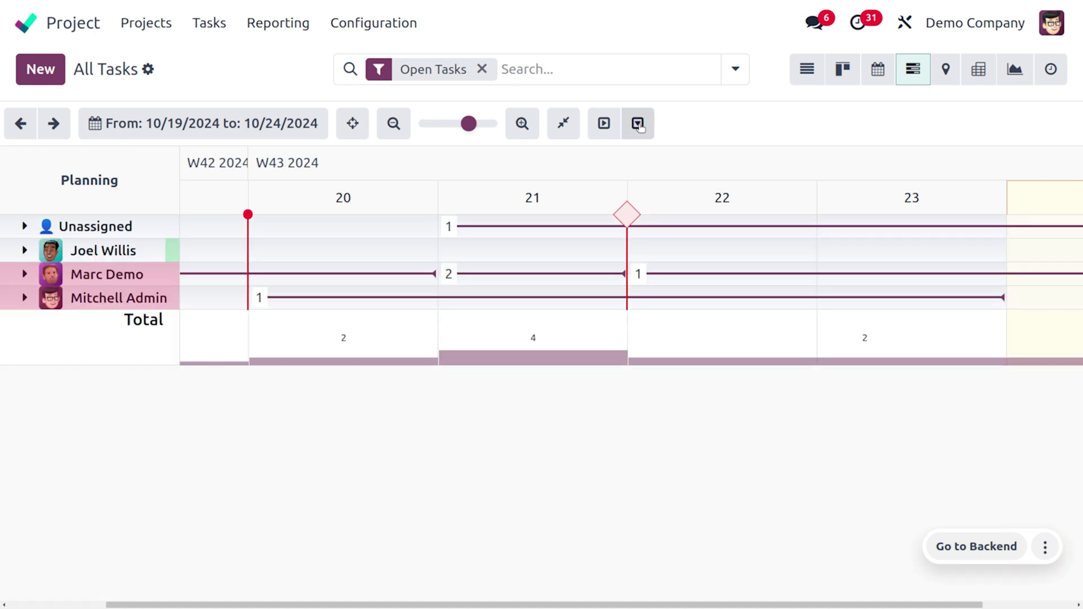
left_click(604, 124)
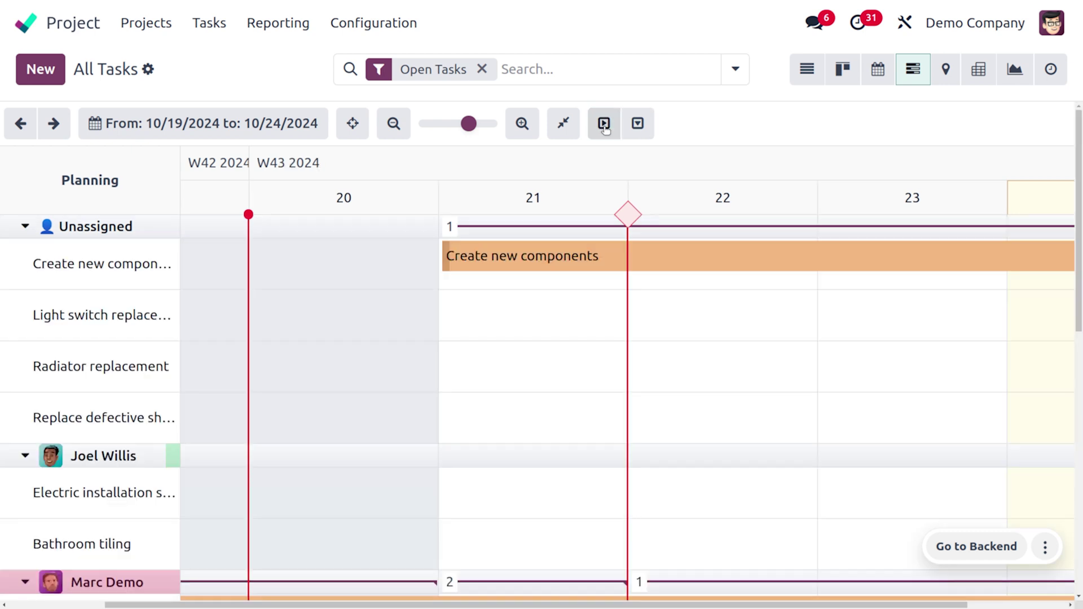
left_click(636, 127)
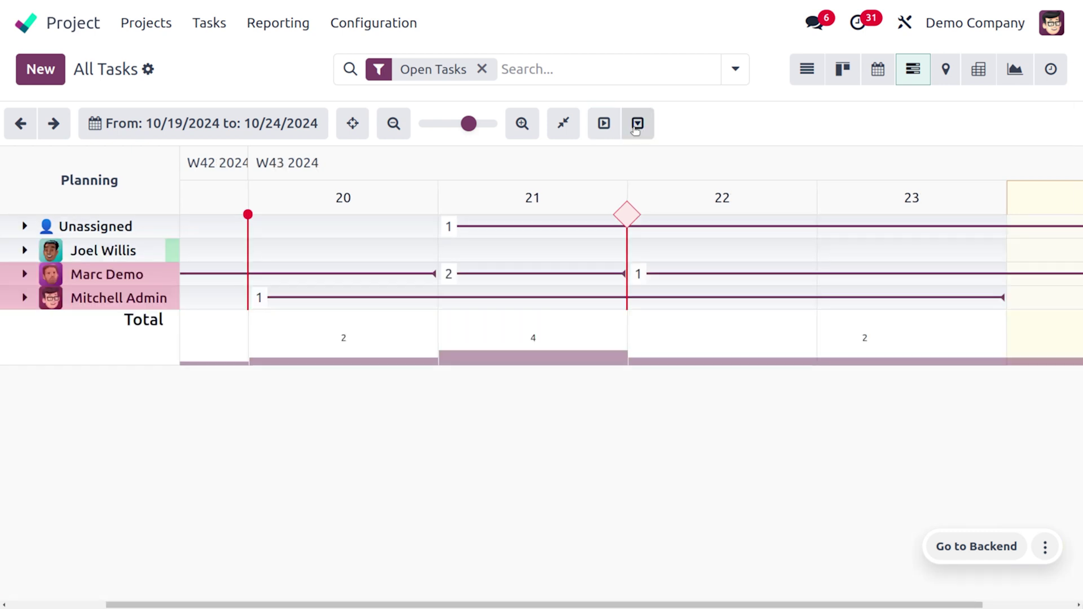
left_click(608, 128)
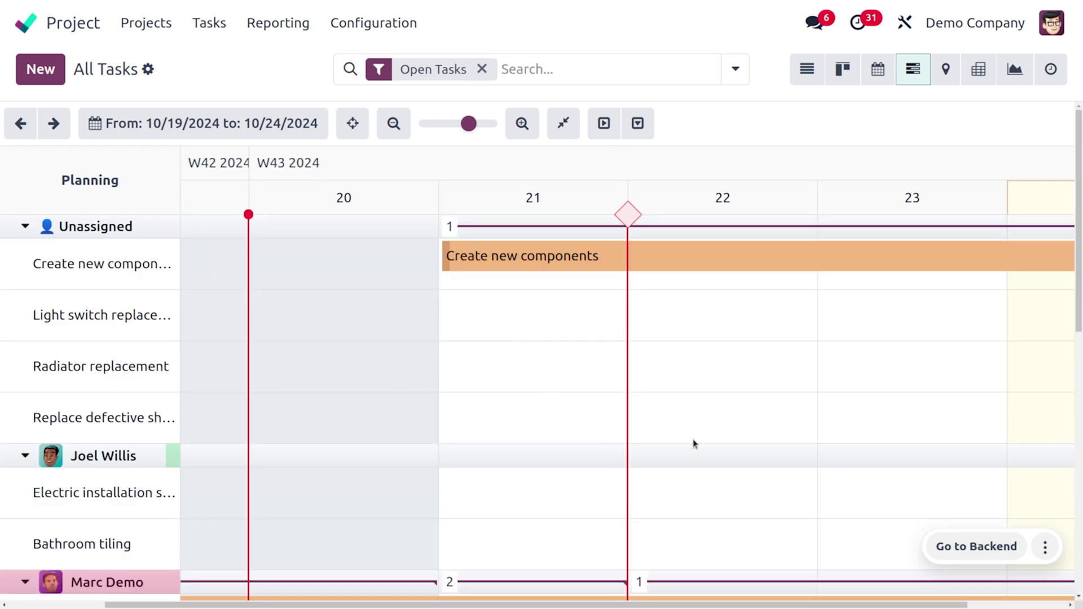
Scroll the Gantt through November toward 24 December and back to 19 October
scroll(694, 444, "down", 3)
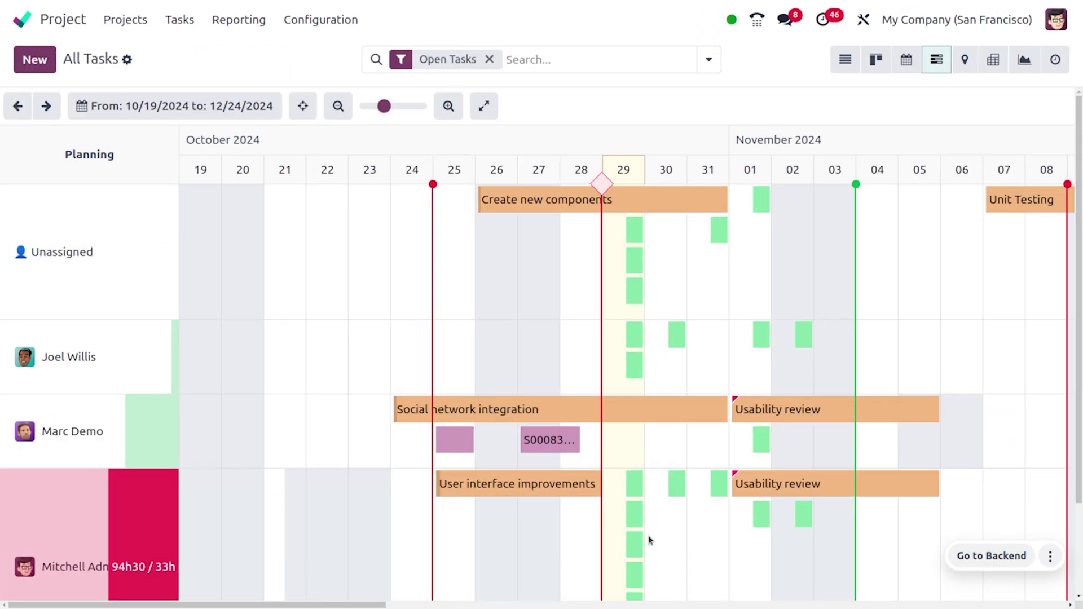
scroll(649, 540, "right", 9)
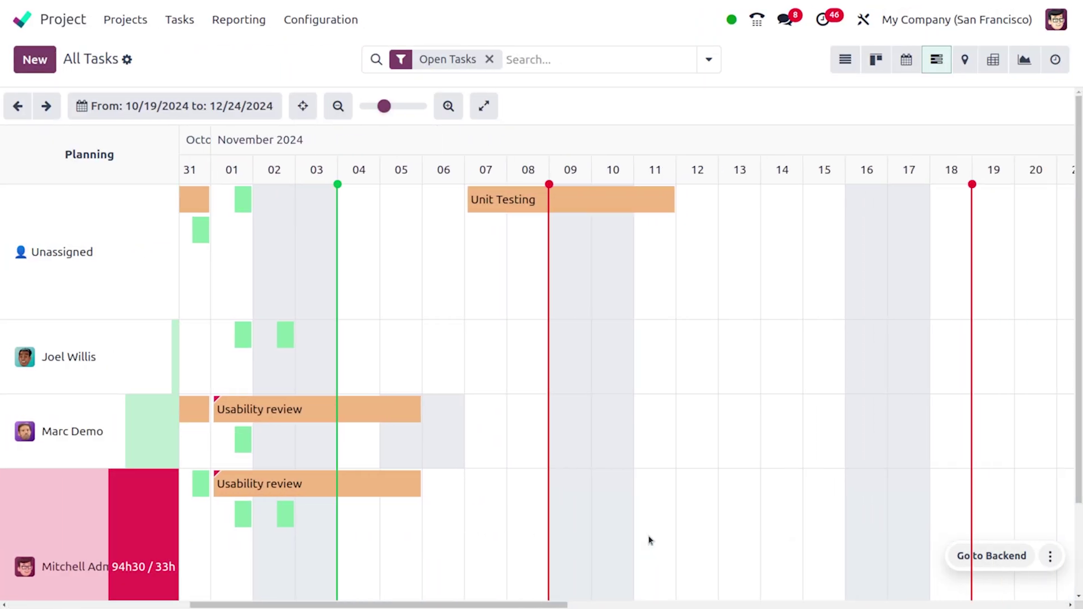
scroll(649, 540, "right", 12)
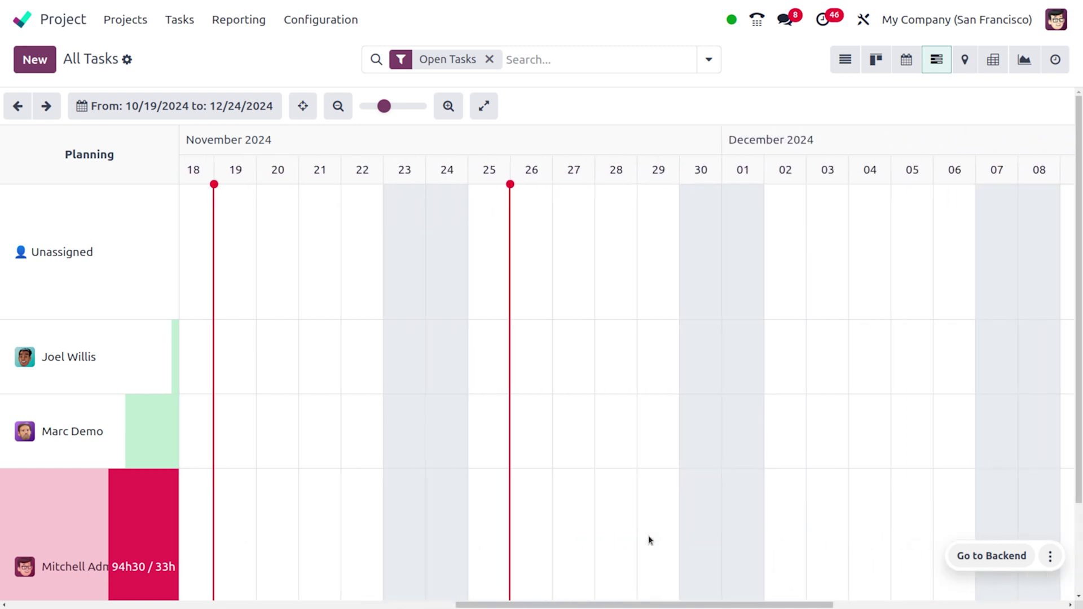
scroll(648, 540, "right", 12)
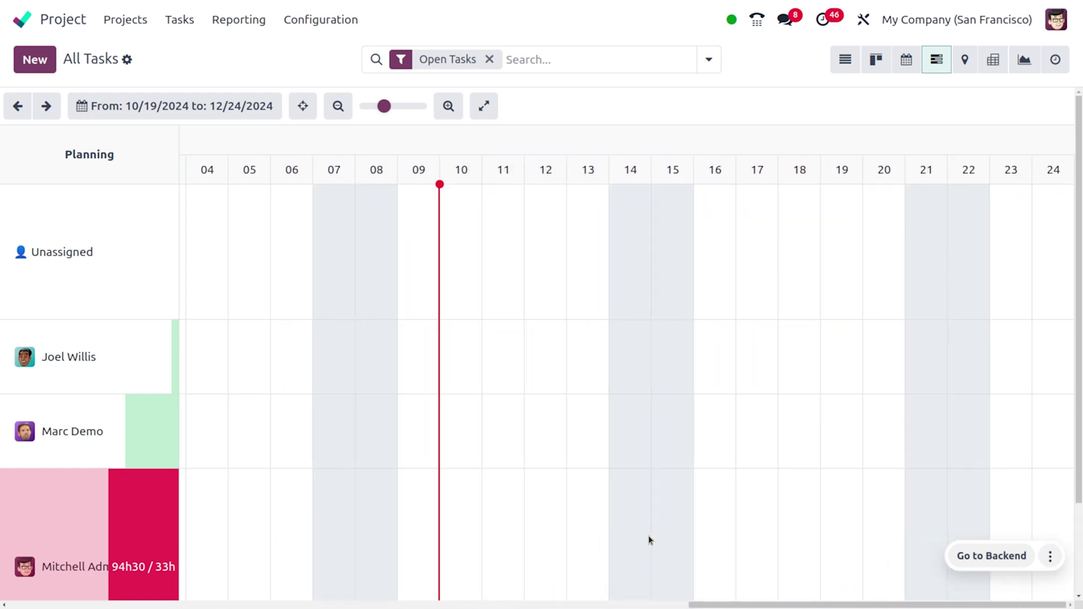
scroll(648, 540, "left", 20)
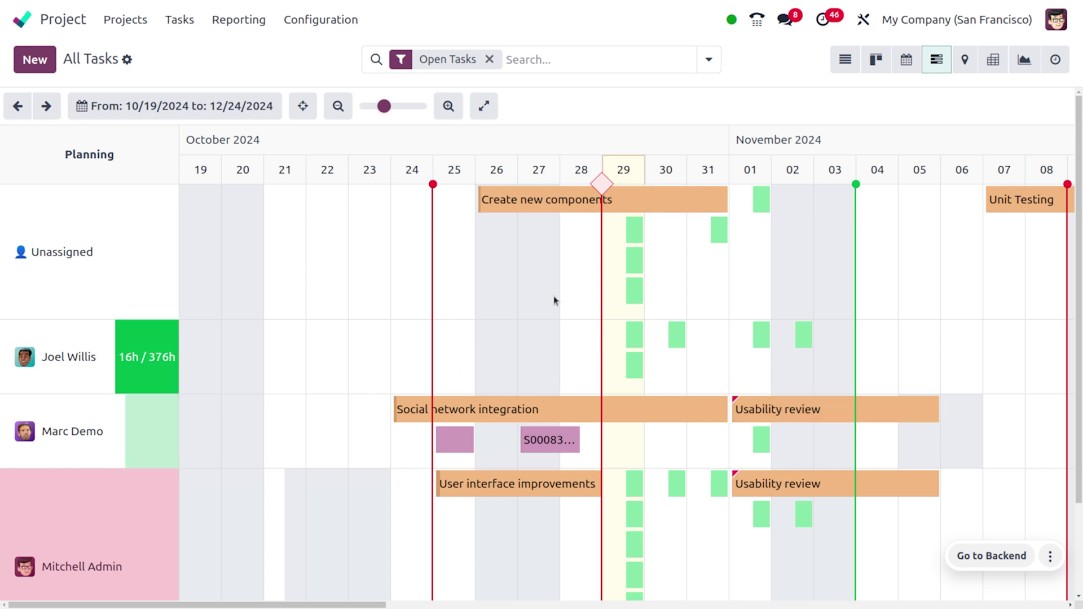
left_click(245, 113)
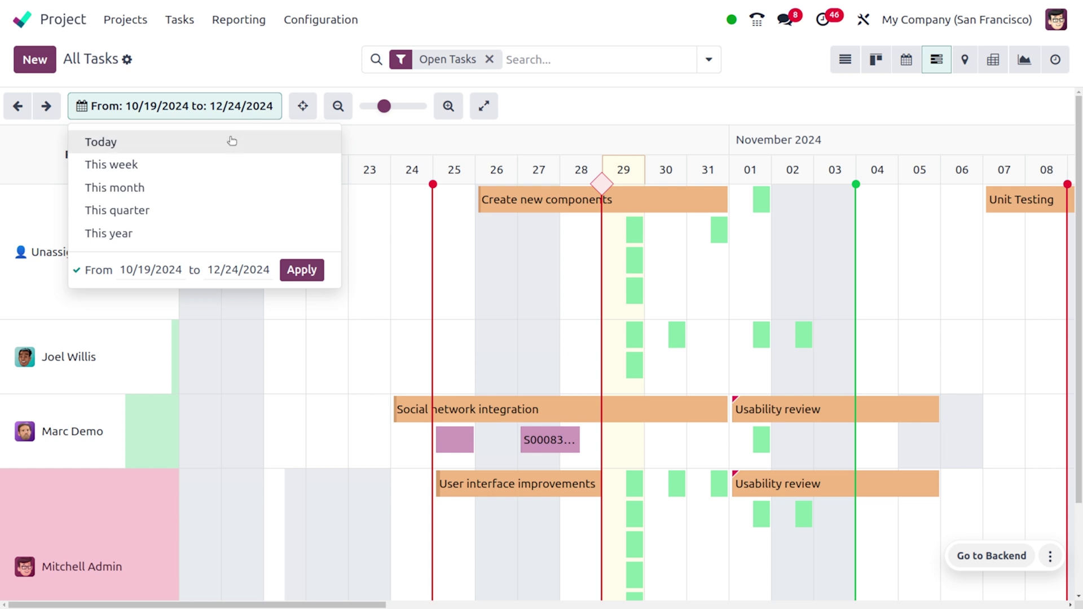
Pick Today in the date range choices, then scroll the chart back toward 19 October
left_click(232, 141)
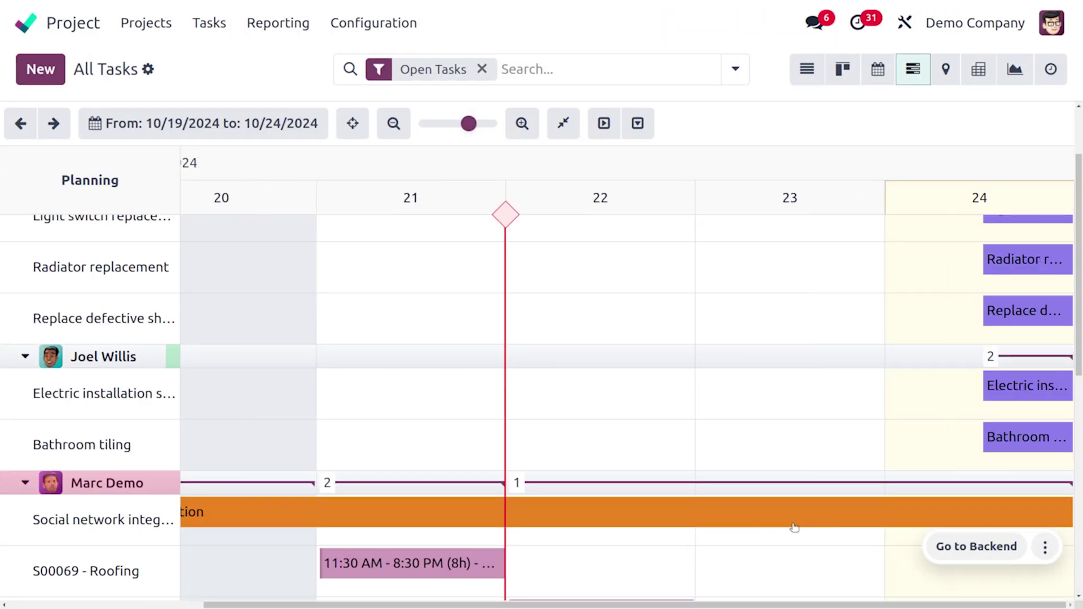
scroll(795, 527, "left", 4)
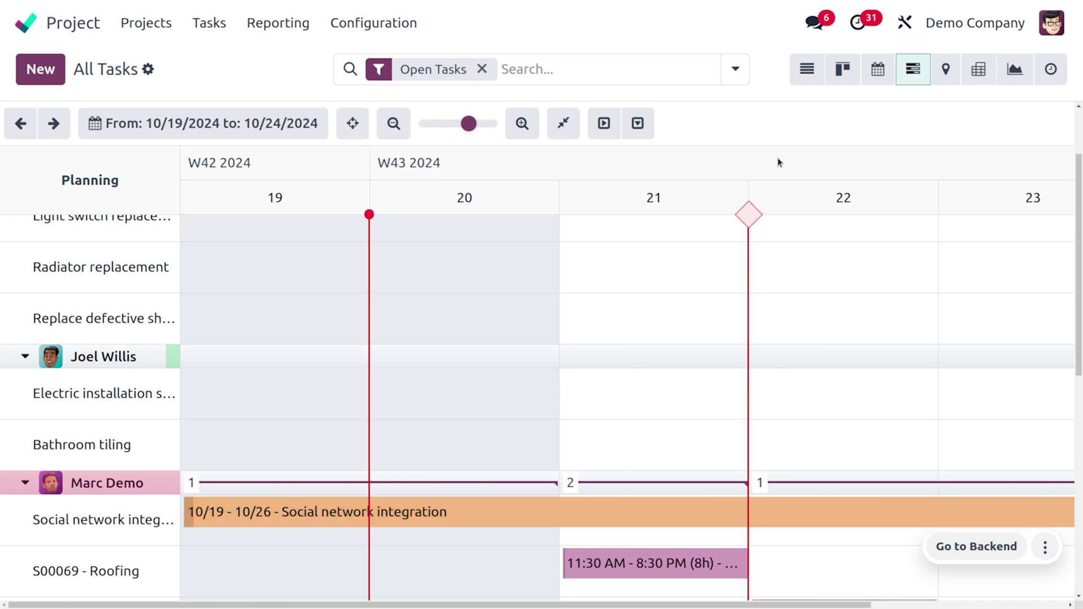